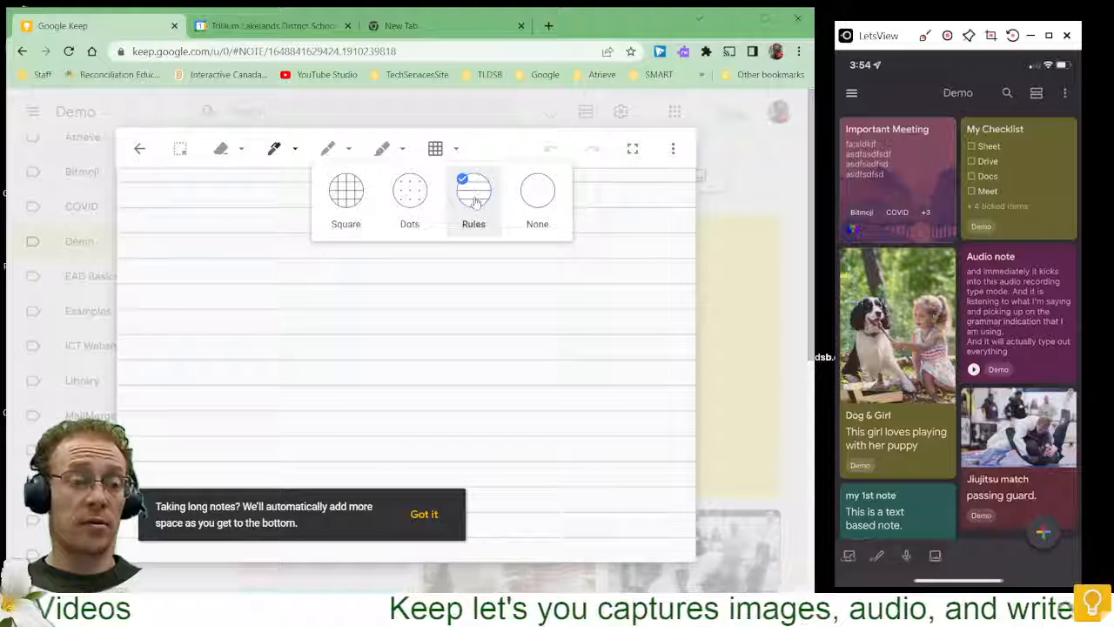
- Set the drawing background to None, expand the canvas to full screen, and dismiss the long-notes tip
{"action": "left_click", "coordinate": [538, 191]}
{"action": "left_click", "coordinate": [458, 152]}
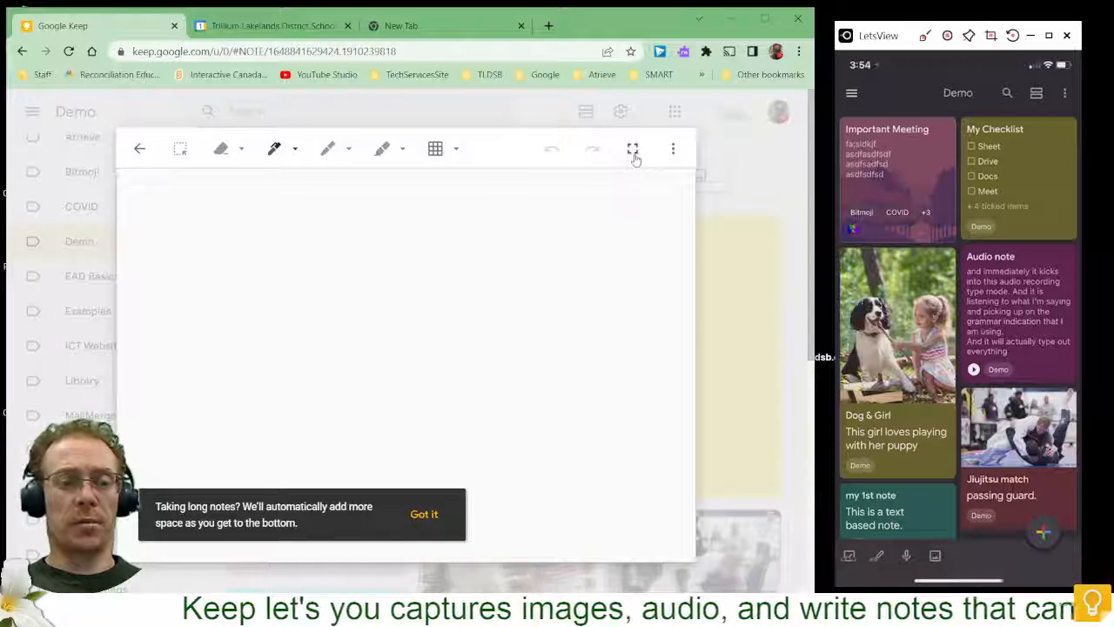
{"action": "left_click", "coordinate": [633, 150]}
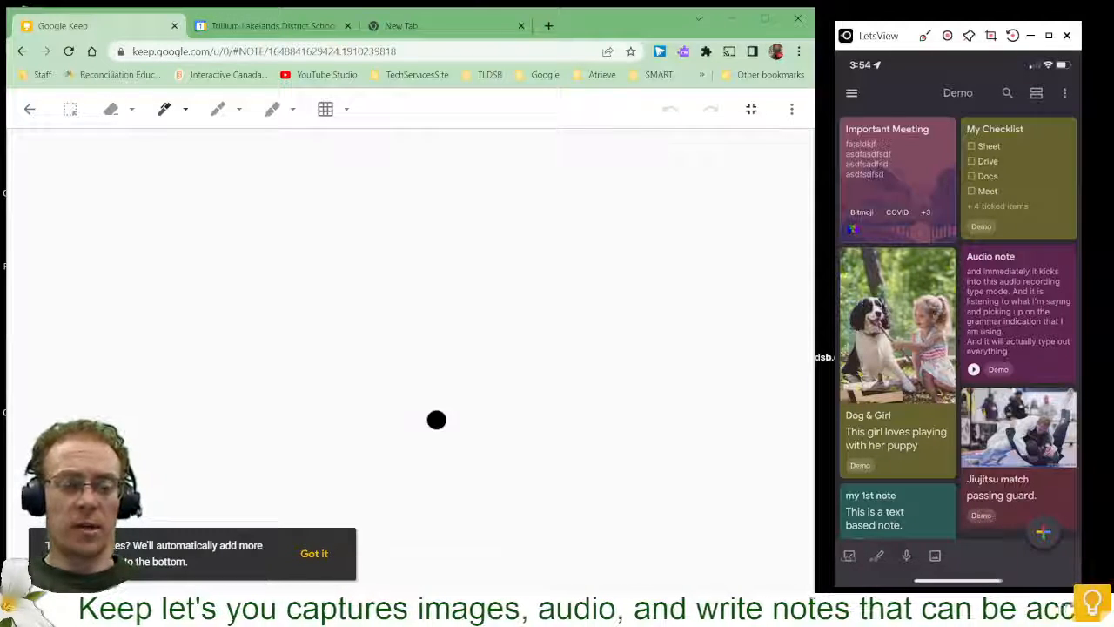
{"action": "left_click", "coordinate": [309, 553]}
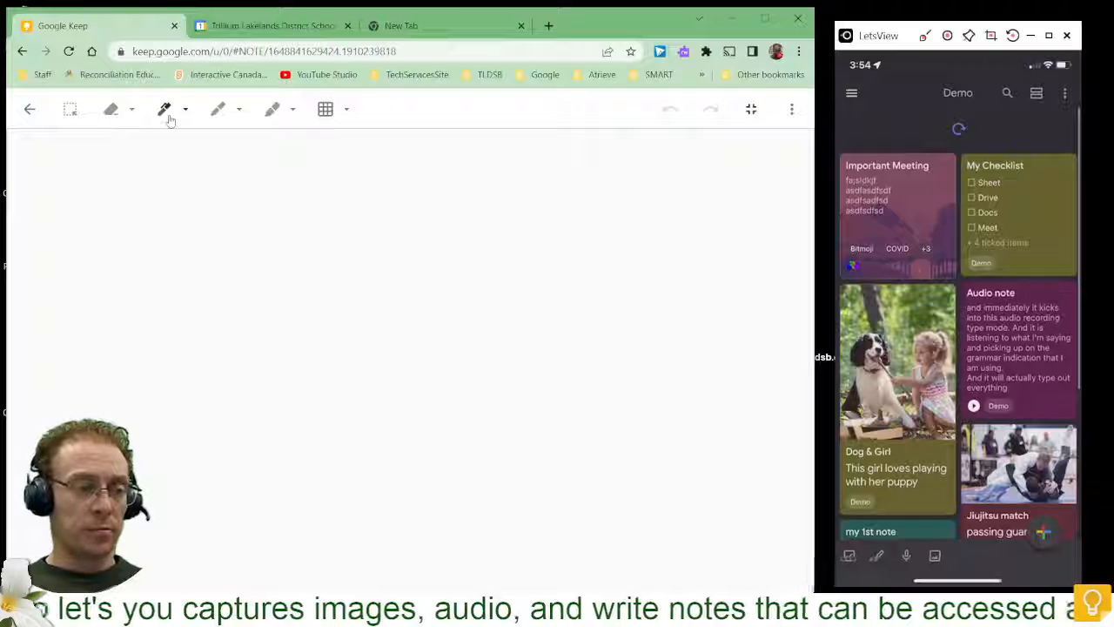
- Draw a freehand black-pen scribble with a crossed vertical mark across the canvas
{"action": "left_click", "coordinate": [165, 111]}
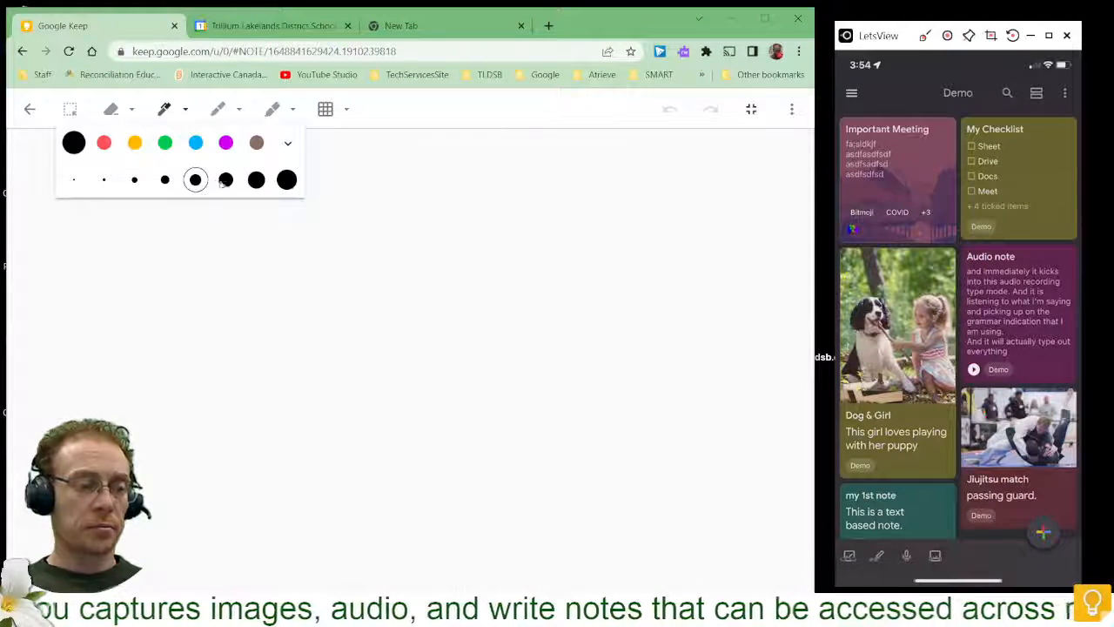
{"action": "left_click", "coordinate": [288, 146]}
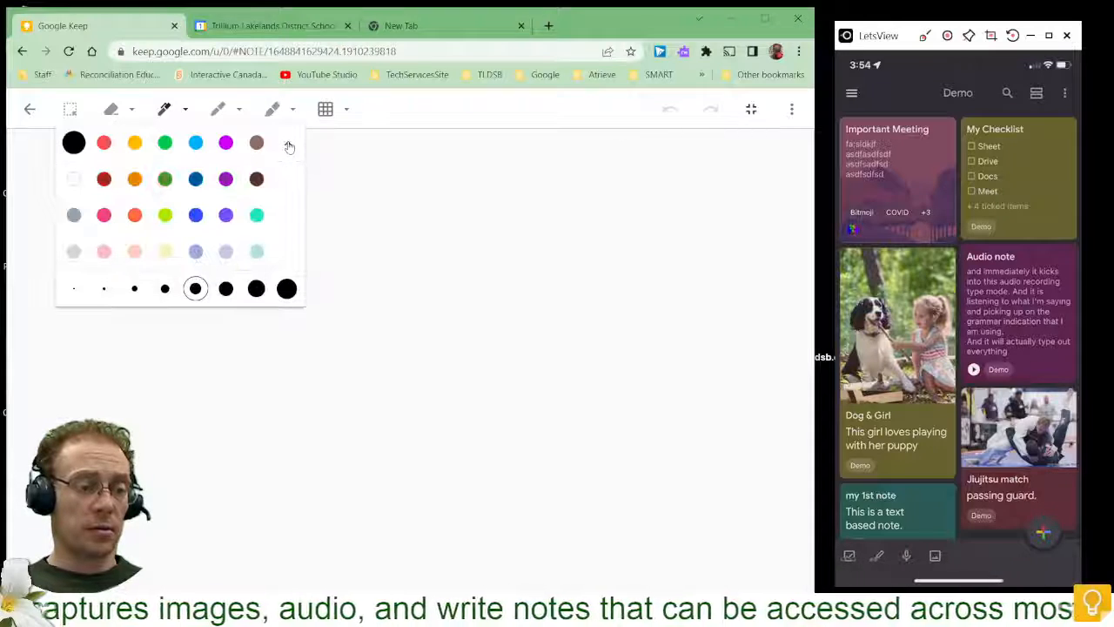
{"action": "left_click", "coordinate": [289, 147]}
{"action": "left_click", "coordinate": [350, 176]}
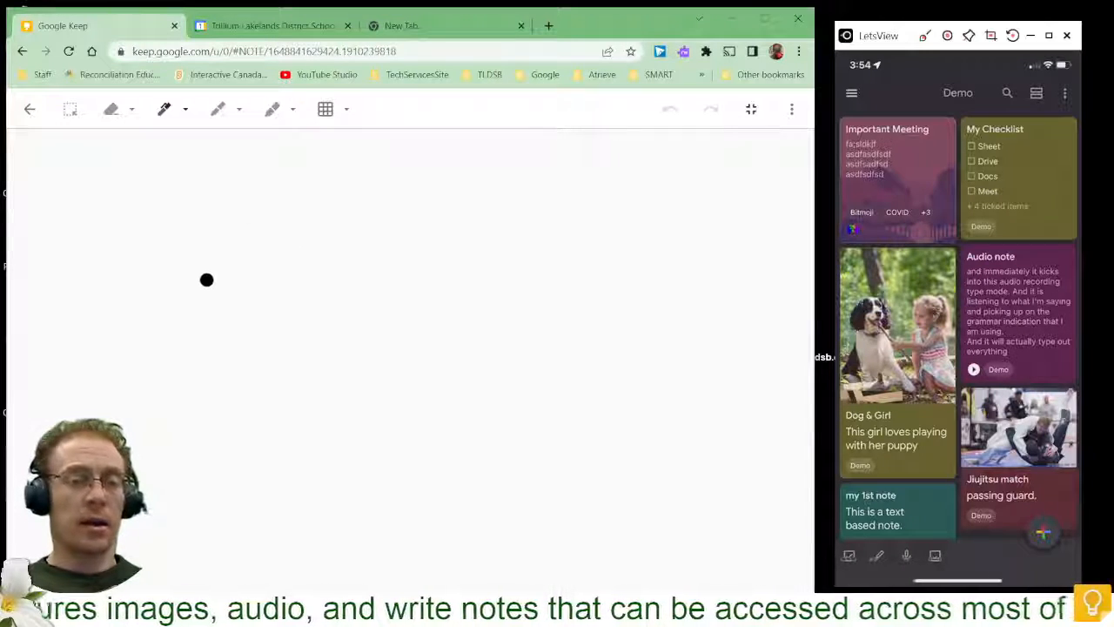
{"action": "mouse_move", "coordinate": [206, 279]}
{"action": "left_mouse_down"}
{"action": "mouse_move", "coordinate": [221, 301]}
{"action": "mouse_move", "coordinate": [364, 304]}
{"action": "left_mouse_up"}
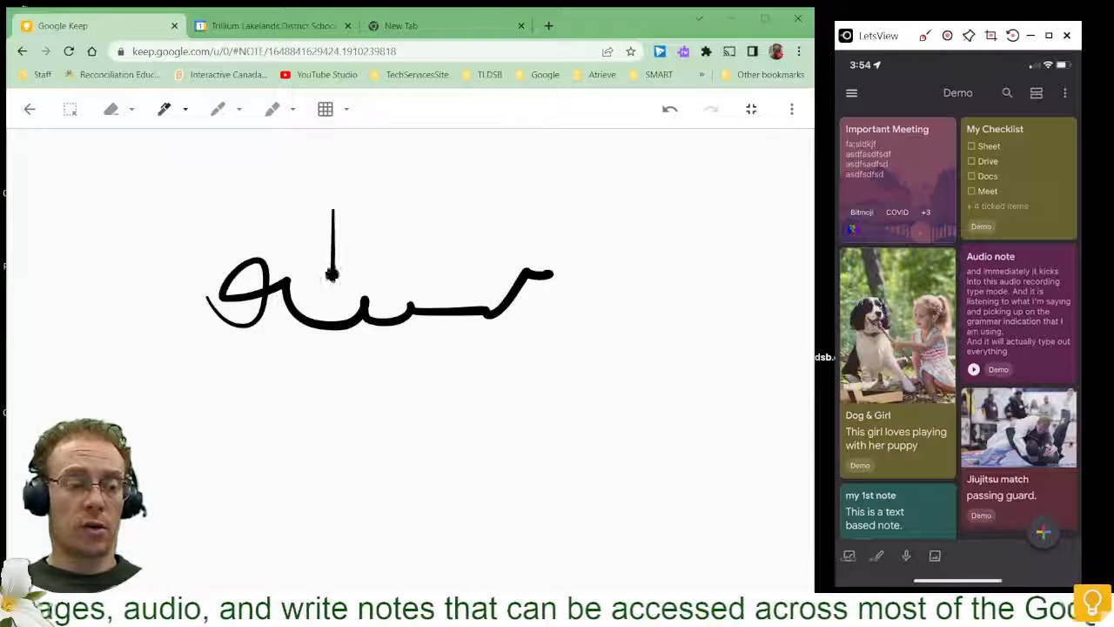
{"action": "left_click_drag", "start_coordinate": [345, 206], "coordinate": [346, 285]}
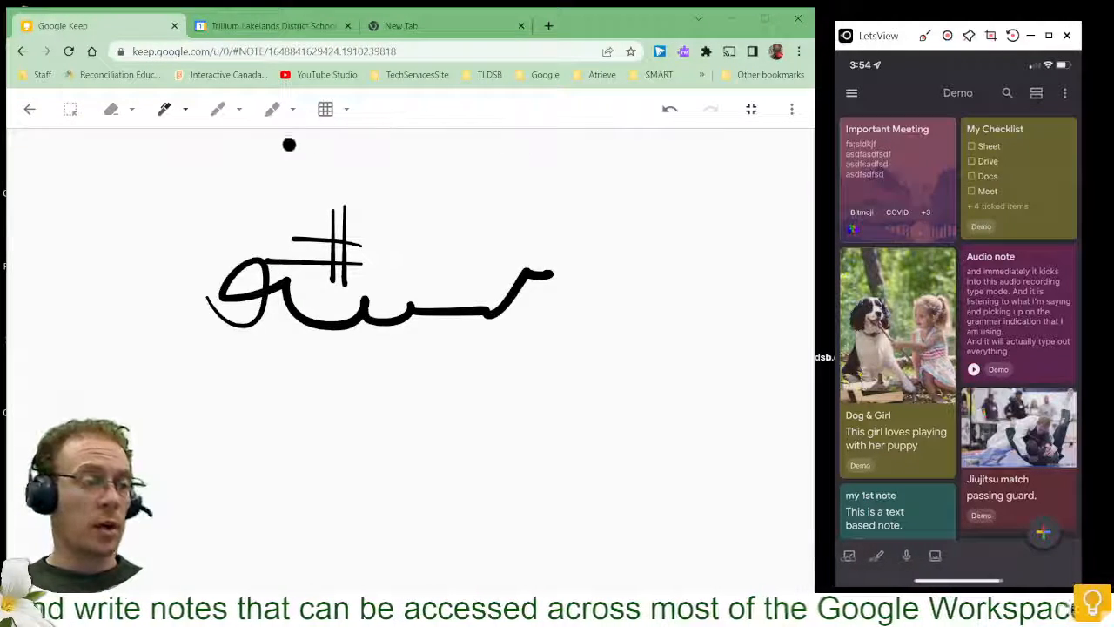
- Return to the note and title it "This is a Drawing"
{"action": "left_click", "coordinate": [29, 108]}
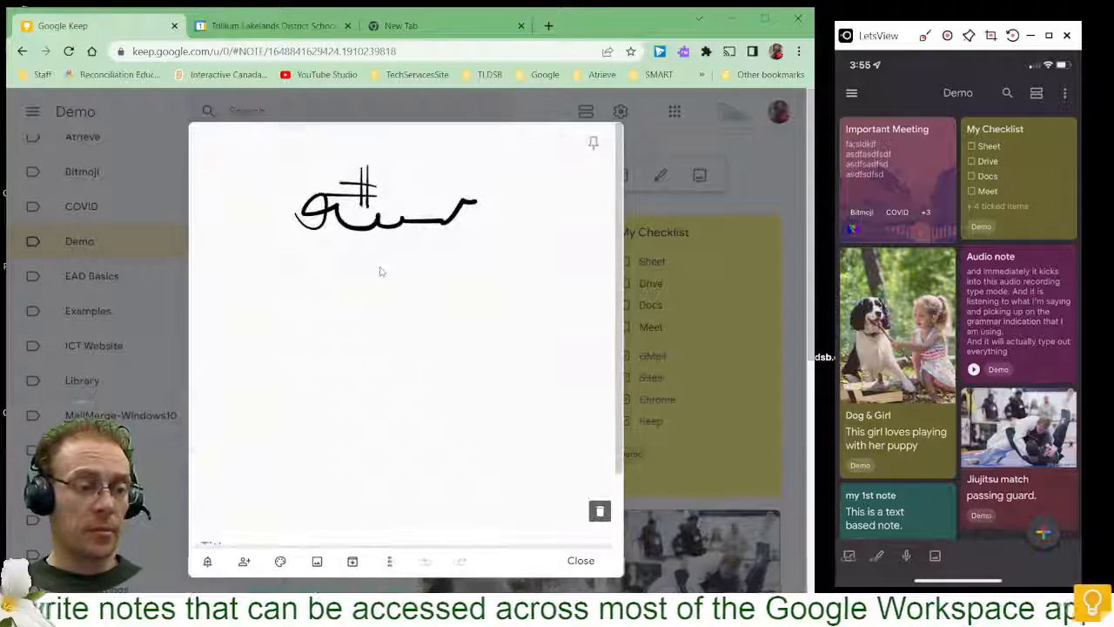
{"action": "scroll", "coordinate": [385, 257], "scroll_direction": "down", "scroll_amount": 1}
{"action": "scroll", "coordinate": [385, 256], "scroll_direction": "up", "scroll_amount": 1}
{"action": "scroll", "coordinate": [387, 257], "scroll_direction": "down", "scroll_amount": 1}
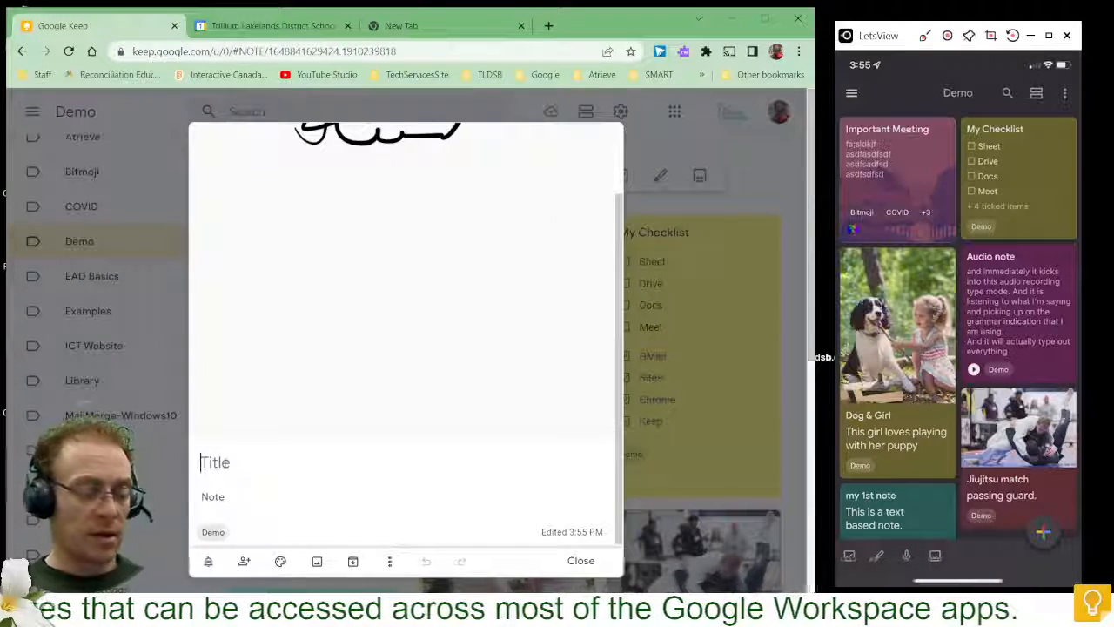
{"action": "type", "text": "This is"}
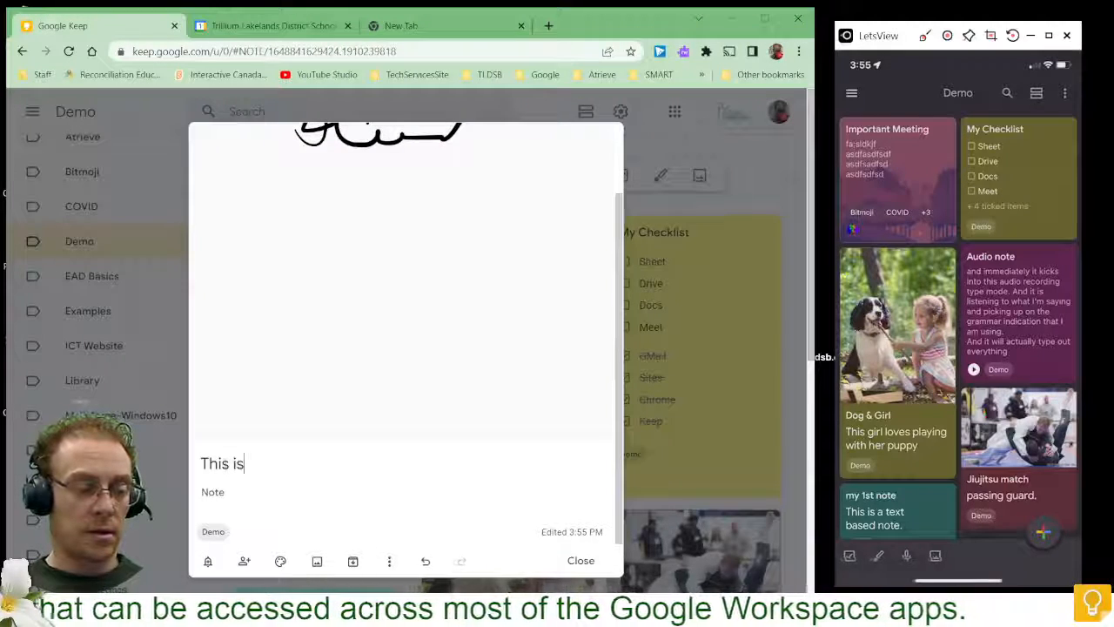
{"action": "type", "text": " a Drawing"}
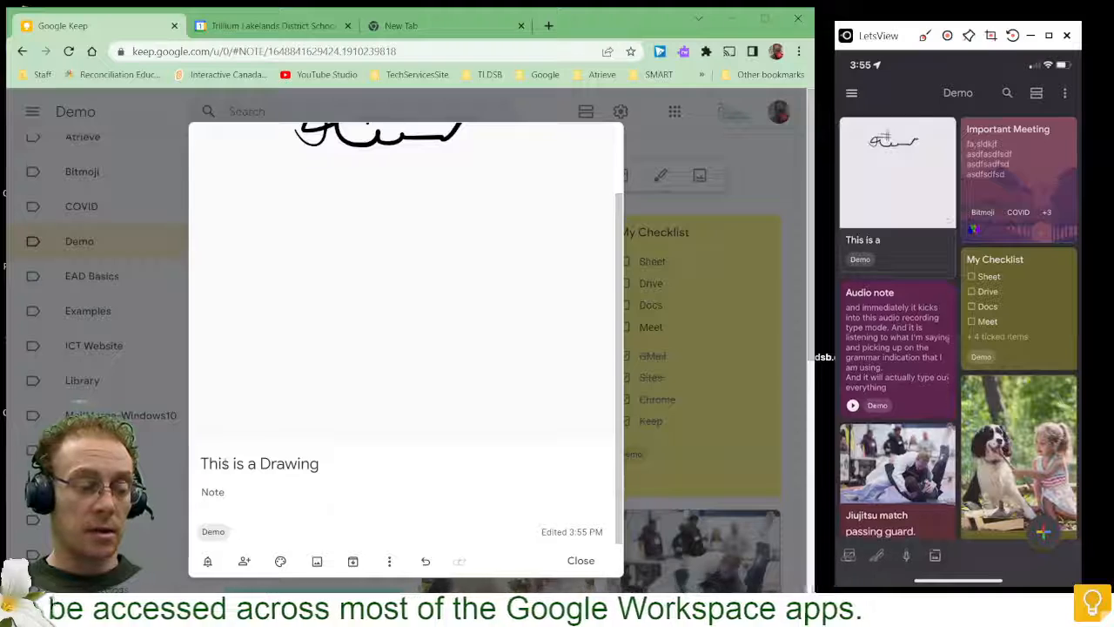
{"action": "type", "text": "I ac"}
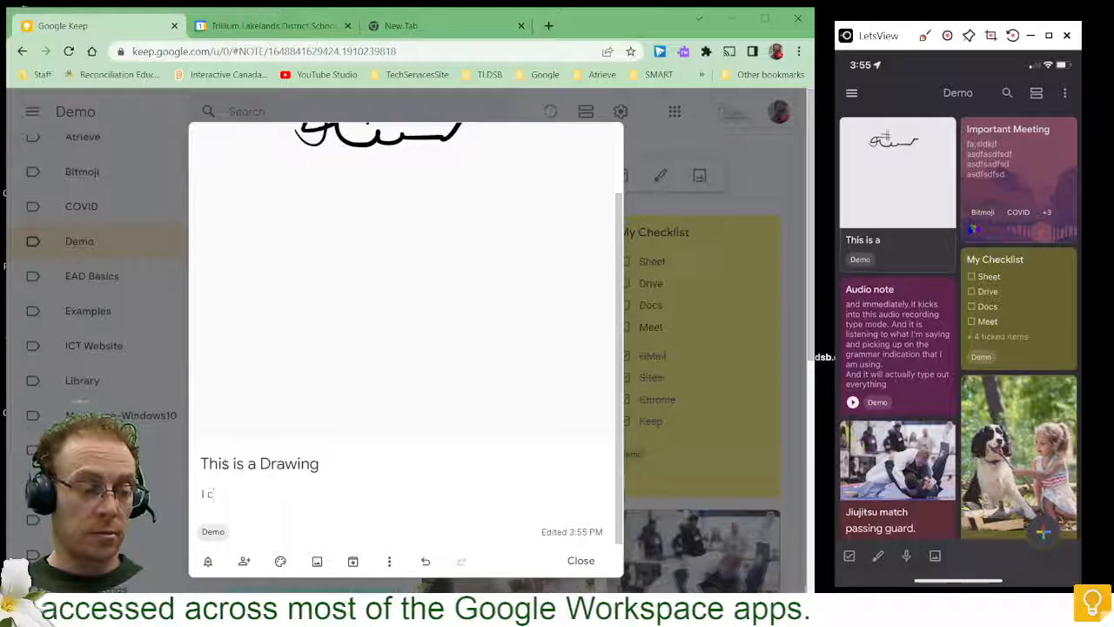
{"action": "type", "text": "n still ad"}
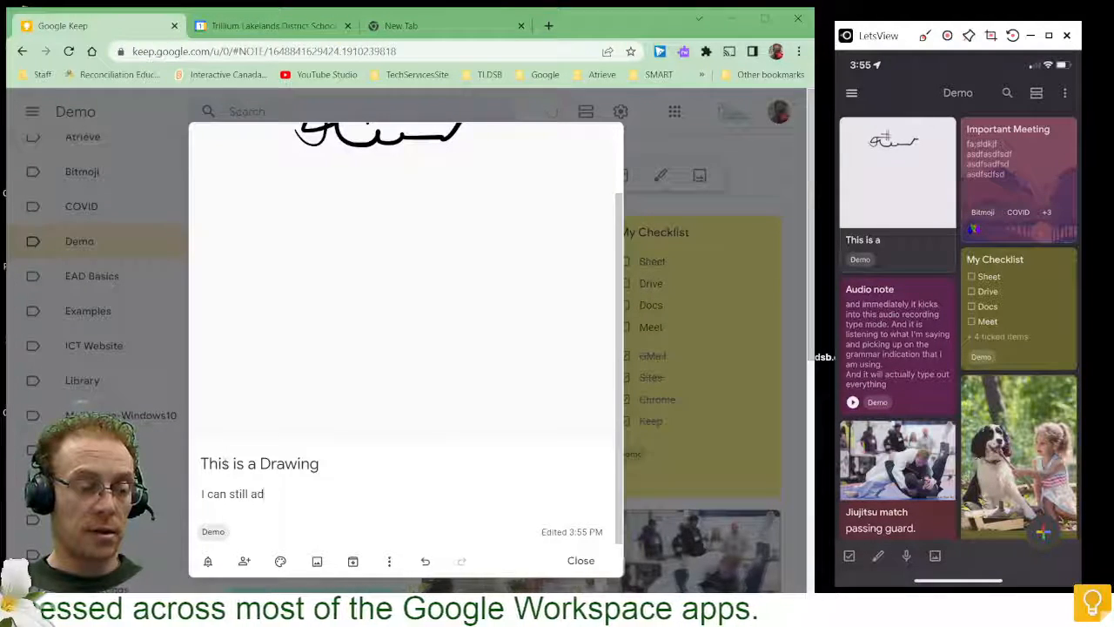
{"action": "type", "text": "d text to talk this doodle"}
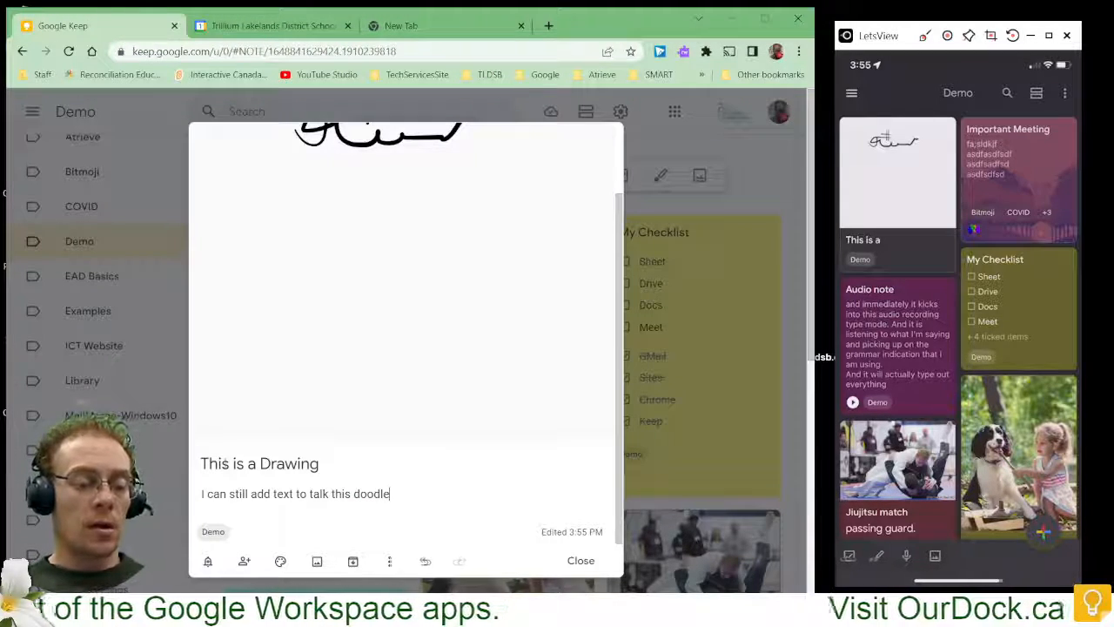
- Add the note text "I can still add text to talk this doodle" and close the note
{"action": "left_click", "coordinate": [580, 560]}
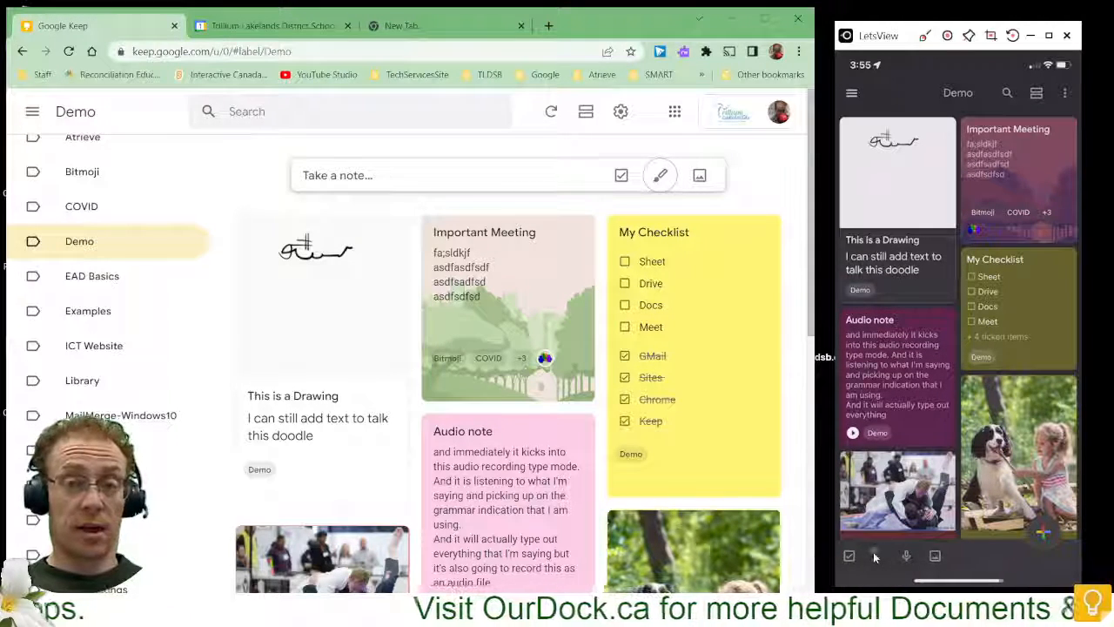
- On the mirrored phone, create a new drawing note
{"action": "left_click", "coordinate": [874, 555]}
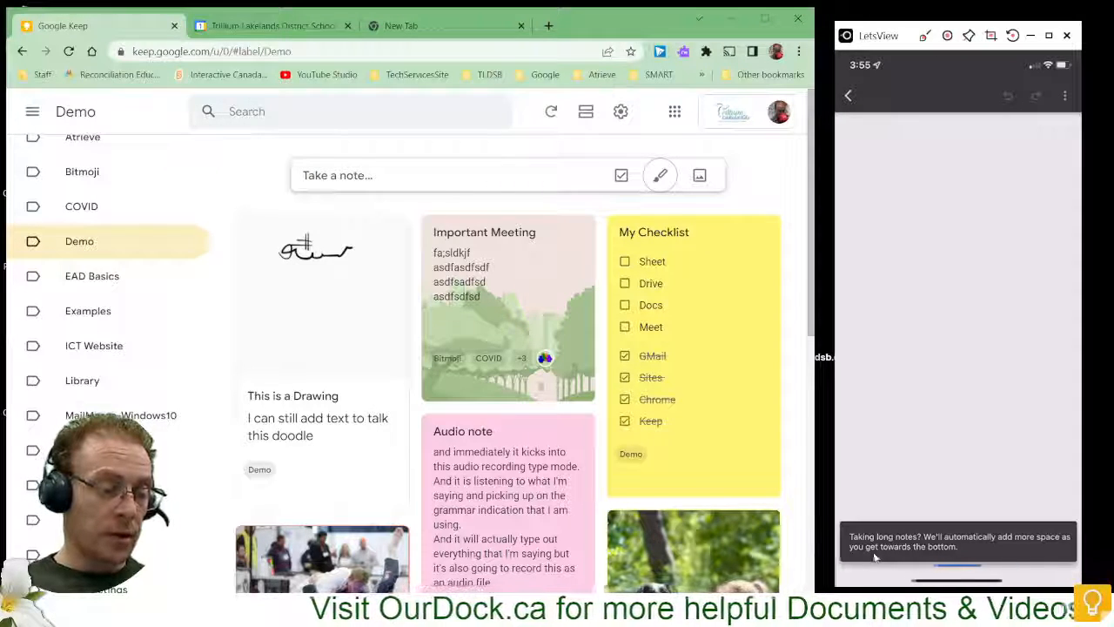
{"action": "left_click", "coordinate": [874, 555]}
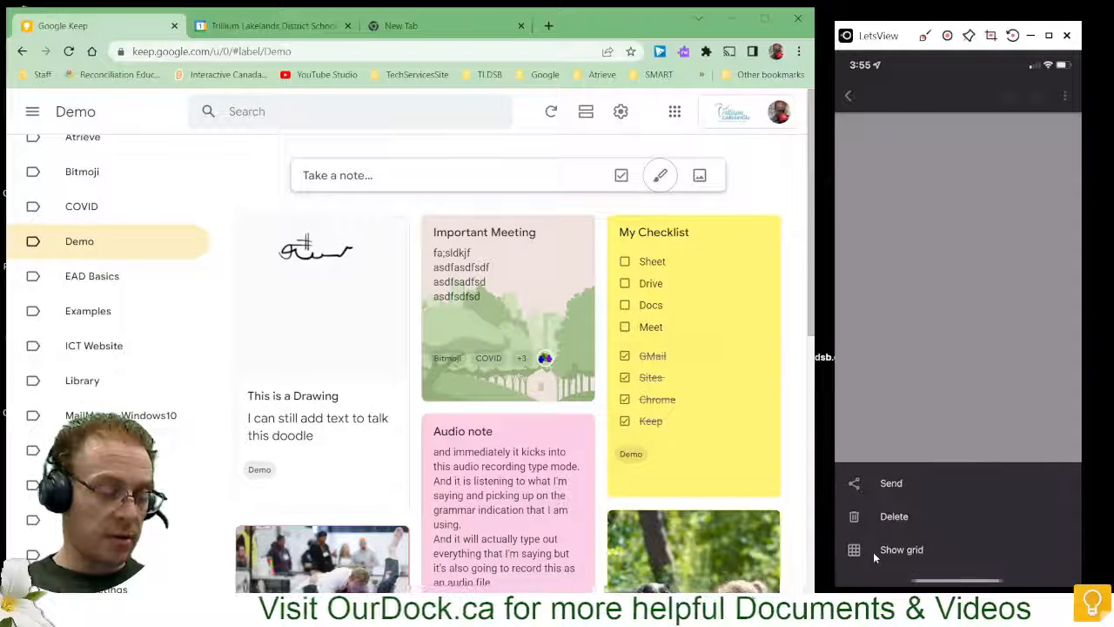
{"action": "left_click", "coordinate": [873, 552]}
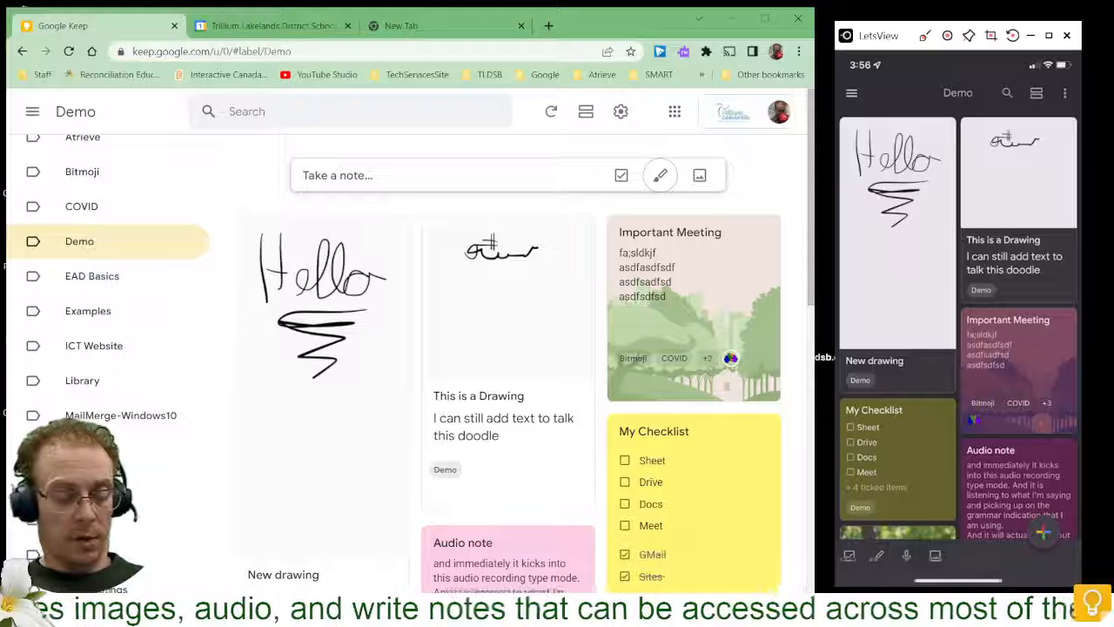
- On the phone, start a new note, take a photo with the camera, and use it in the note
{"action": "left_click", "coordinate": [1043, 532]}
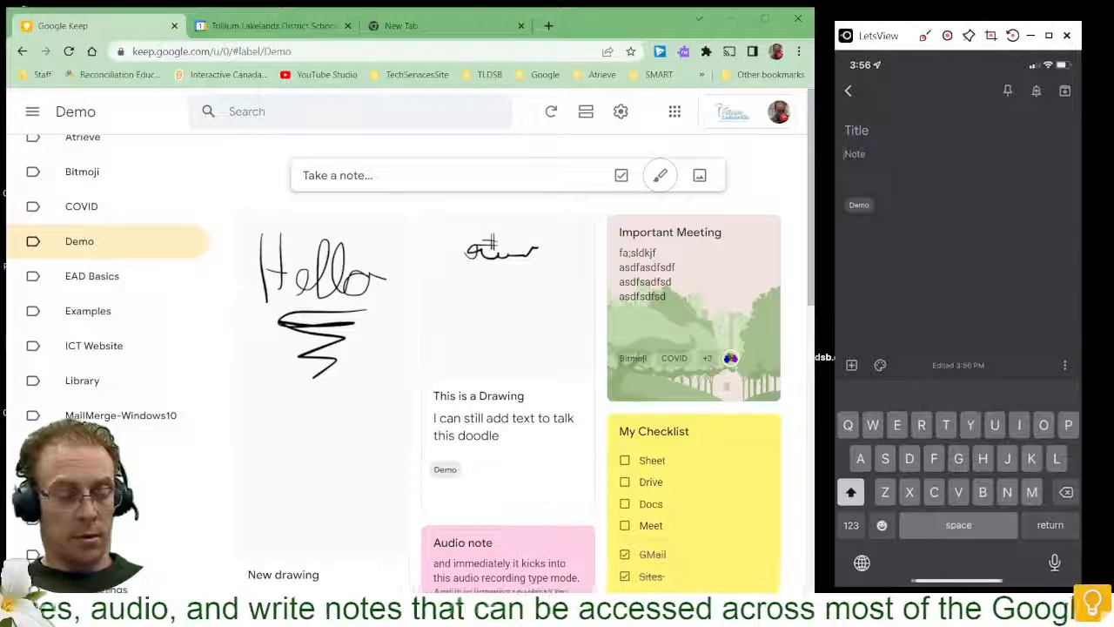
{"action": "left_click", "coordinate": [851, 365]}
{"action": "left_click", "coordinate": [902, 437]}
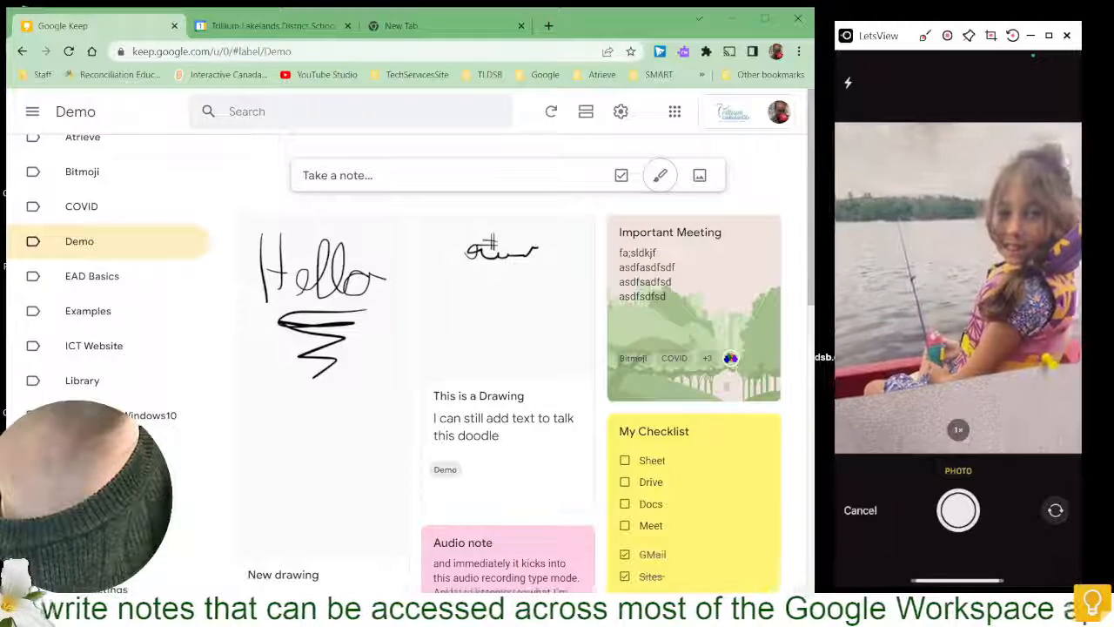
{"action": "left_click", "coordinate": [958, 509]}
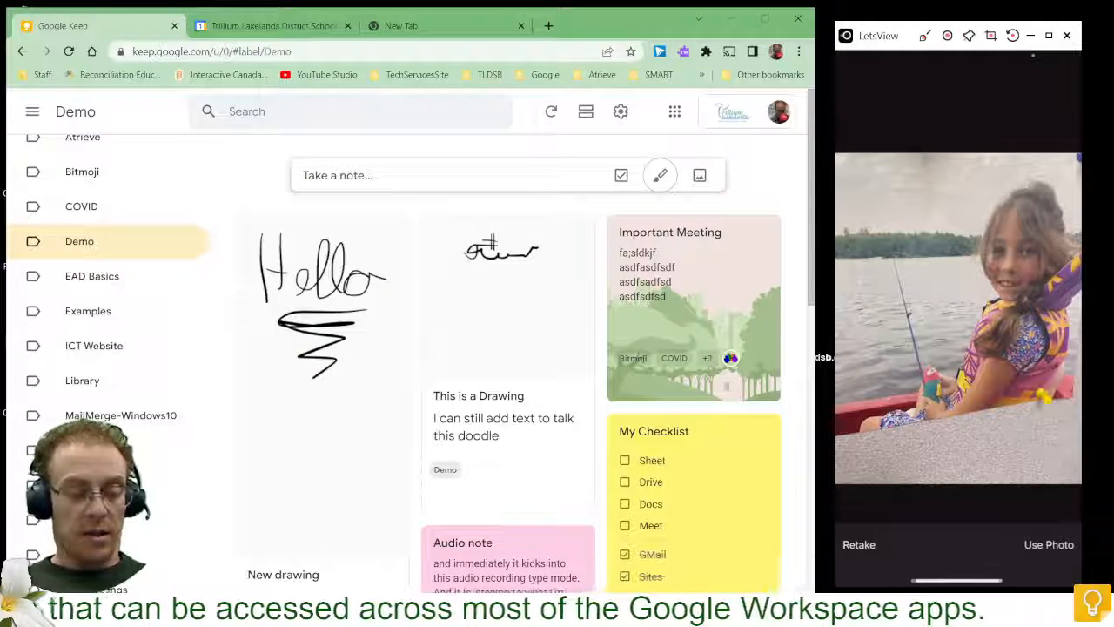
{"action": "left_click", "coordinate": [1049, 545]}
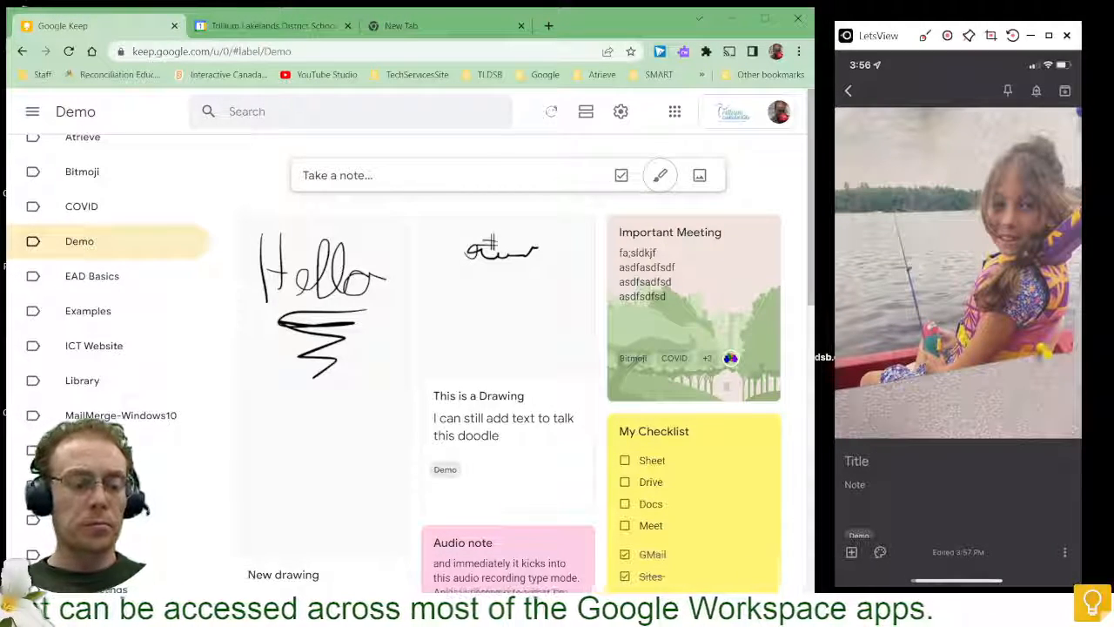
- Open the note's photo on the phone and annotate it with a pen drawing
{"action": "scroll", "coordinate": [958, 304], "scroll_direction": "up", "scroll_amount": 1}
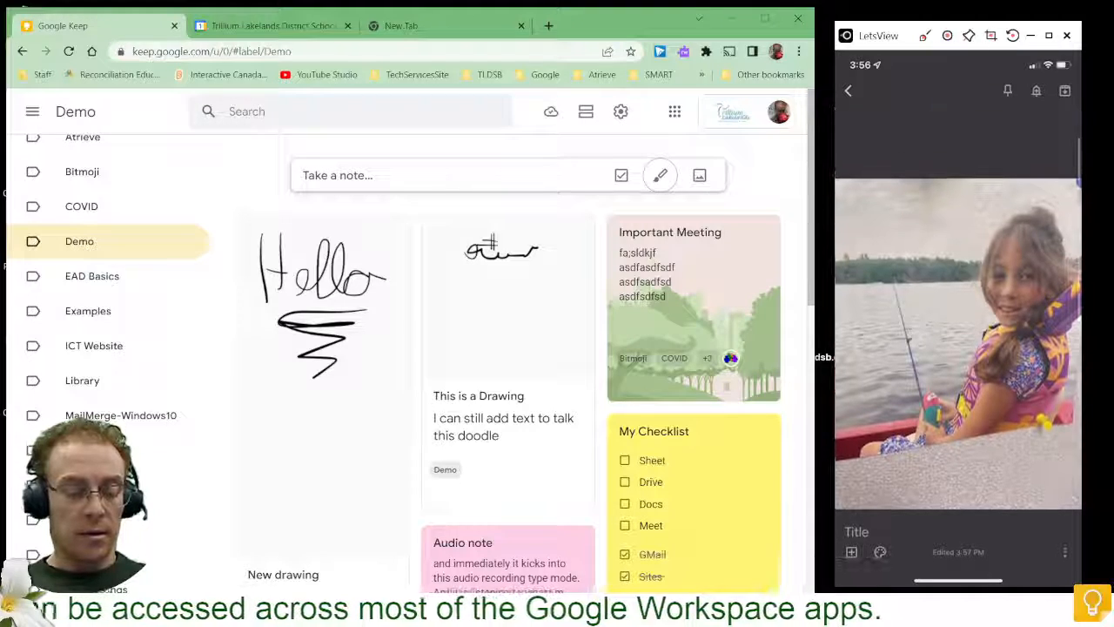
{"action": "scroll", "coordinate": [959, 305], "scroll_direction": "down", "scroll_amount": 2}
{"action": "scroll", "coordinate": [958, 305], "scroll_direction": "up", "scroll_amount": 1}
{"action": "left_click", "coordinate": [958, 273]}
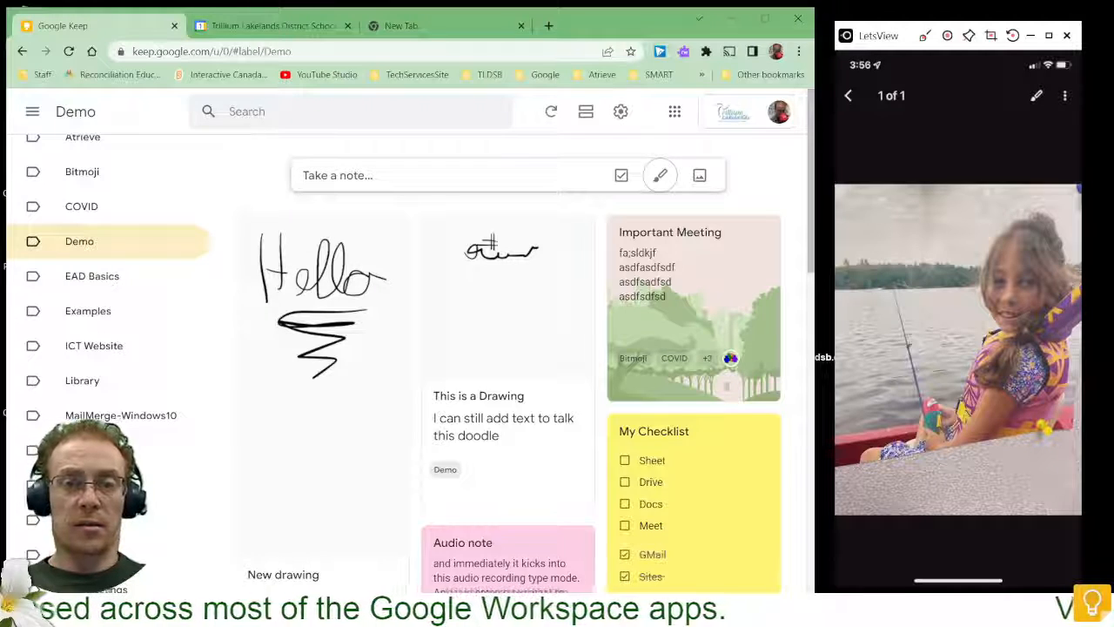
{"action": "left_click", "coordinate": [1035, 95]}
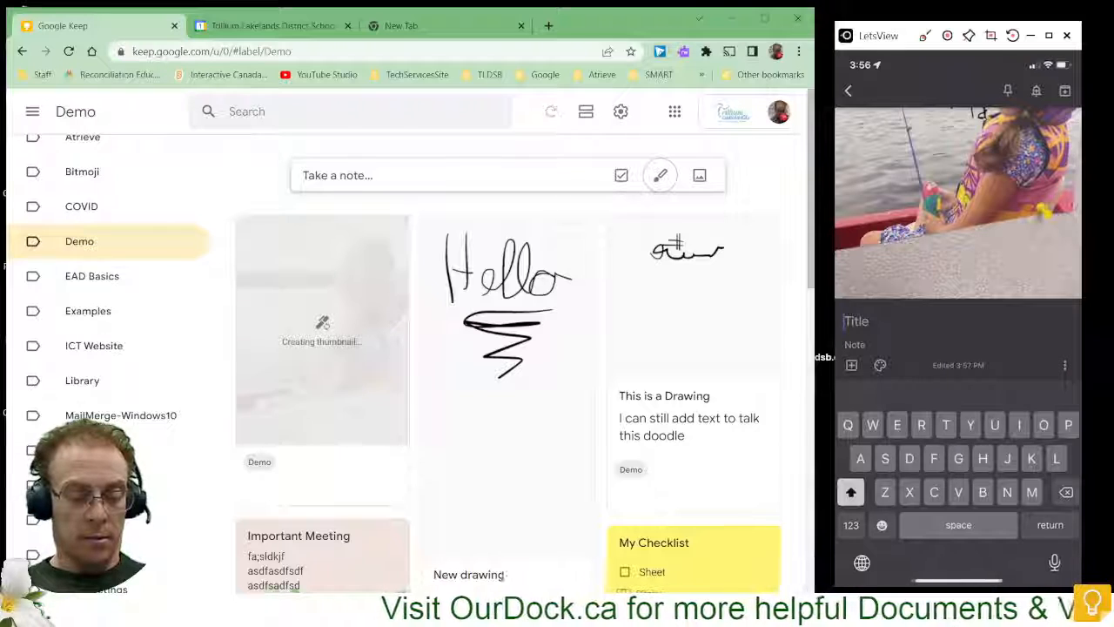
- Title the photo note "My 1st fish" and close it
{"action": "type", "text": "1"}
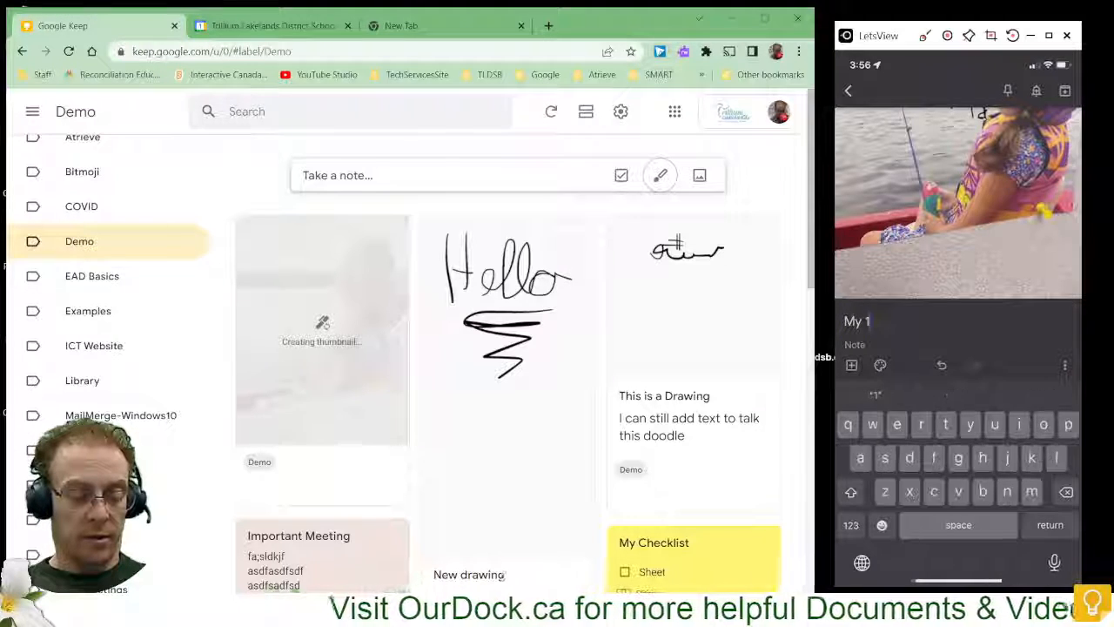
{"action": "type", "text": "st fish"}
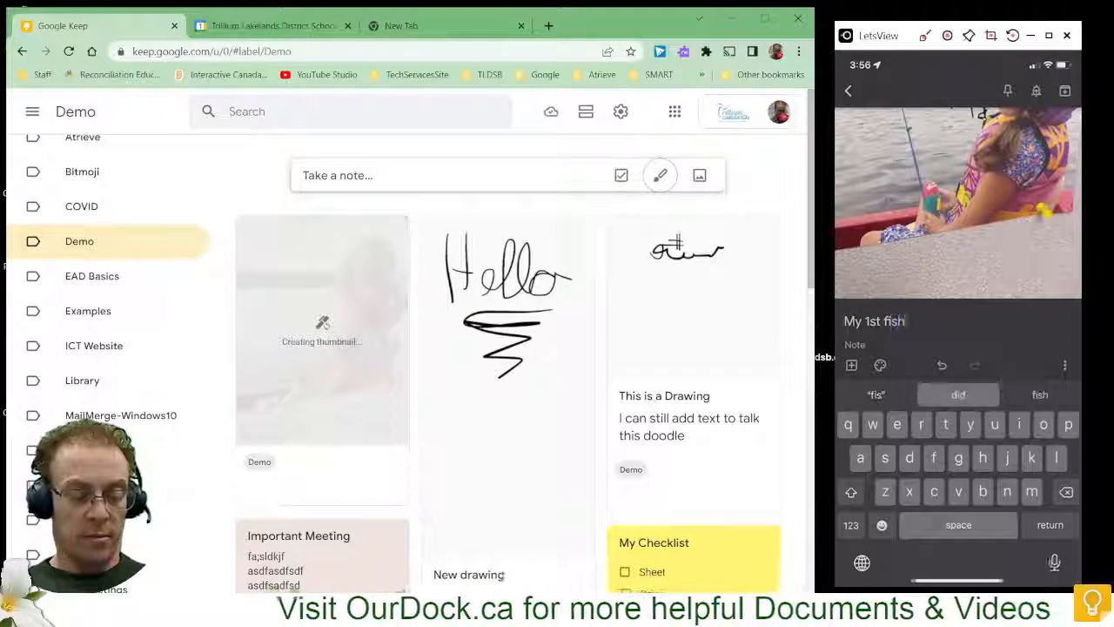
{"action": "left_click", "coordinate": [848, 90]}
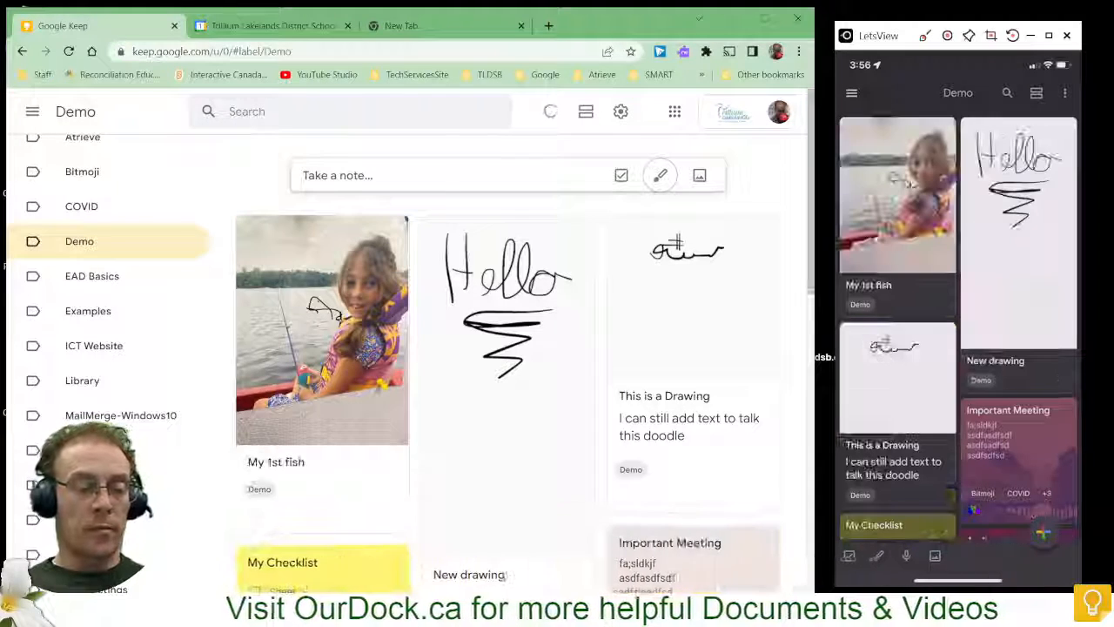
- Open the My 1st fish photo in the web drawing editor and erase the fish doodle
{"action": "left_click", "coordinate": [315, 346]}
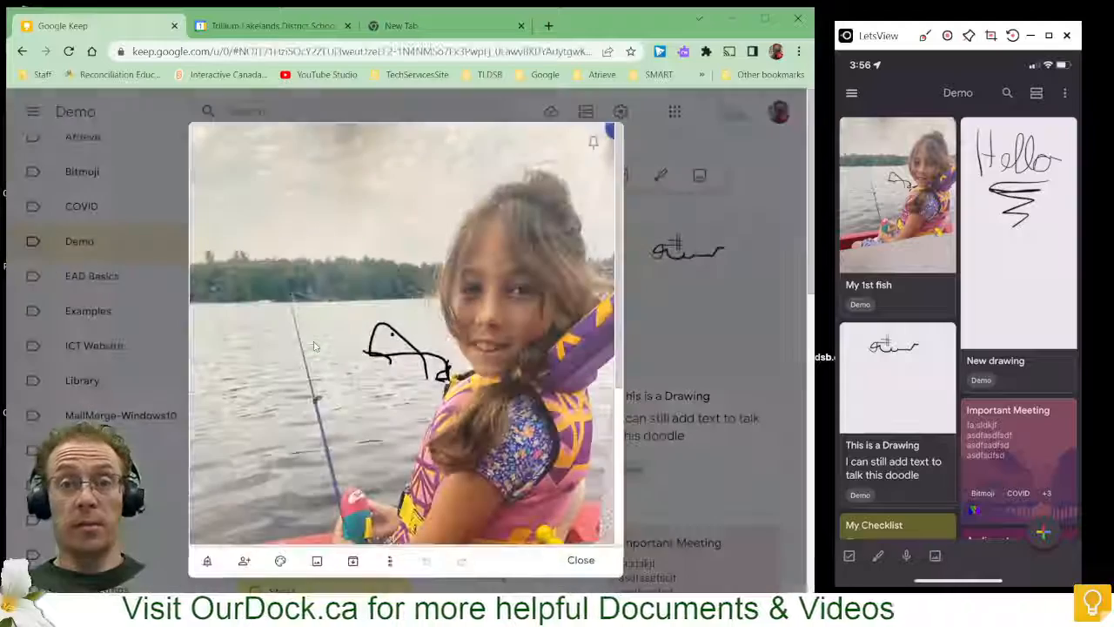
{"action": "left_click", "coordinate": [466, 374]}
{"action": "scroll", "coordinate": [465, 371], "scroll_direction": "up", "scroll_amount": 2}
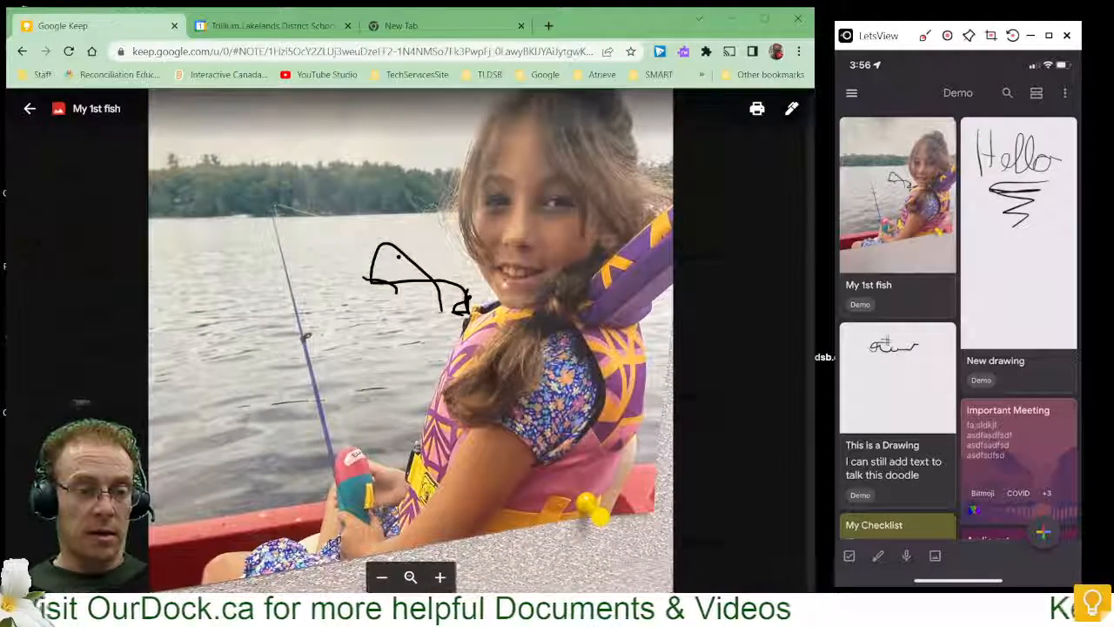
{"action": "left_click", "coordinate": [792, 113]}
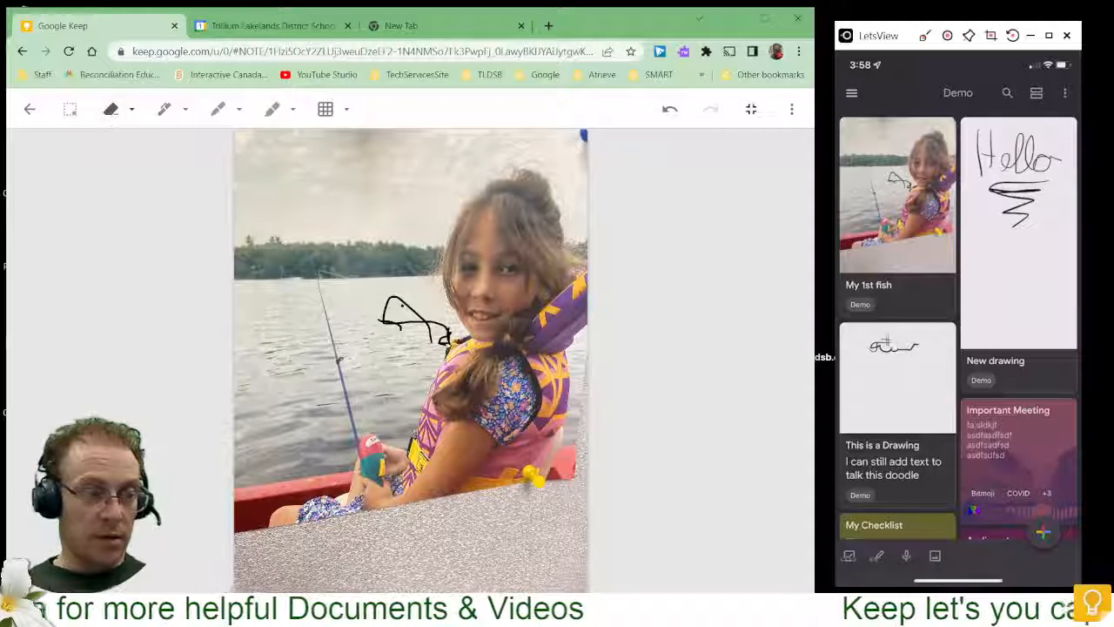
{"action": "left_click_drag", "start_coordinate": [410, 326], "coordinate": [442, 347]}
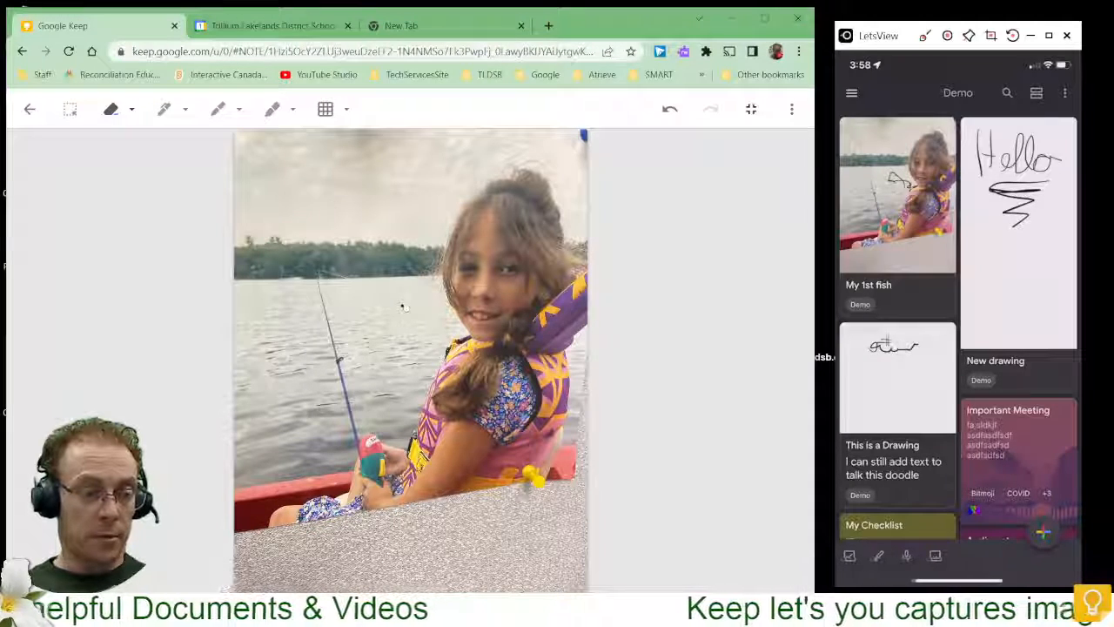
- Redraw a fish outline on the photo with the pen
{"action": "left_click", "coordinate": [163, 109]}
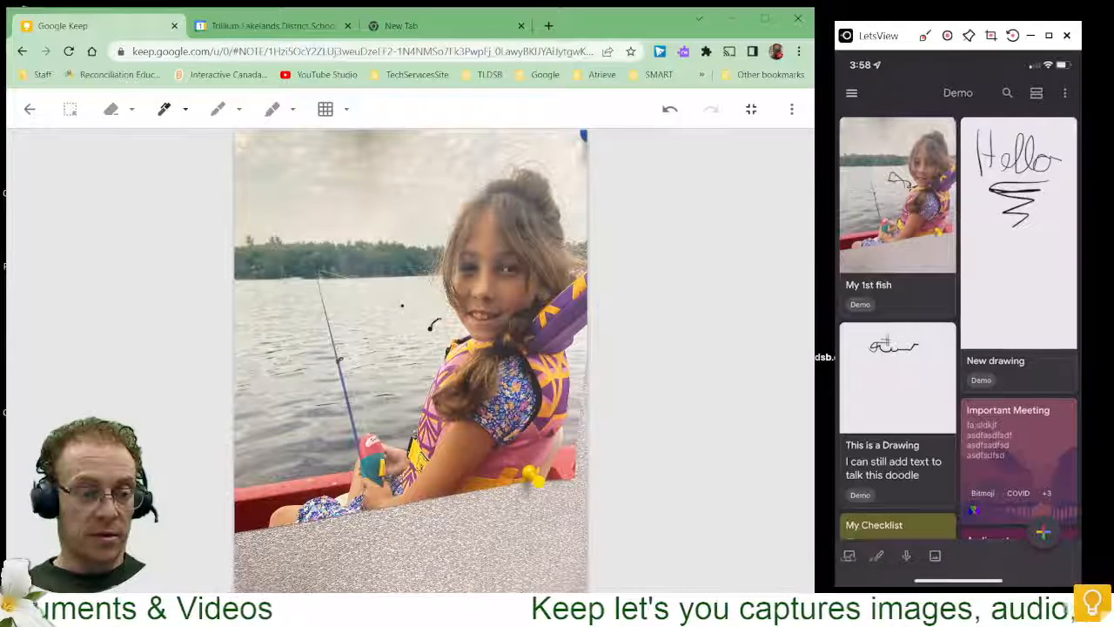
{"action": "mouse_move", "coordinate": [429, 329]}
{"action": "left_mouse_down"}
{"action": "mouse_move", "coordinate": [379, 277]}
{"action": "mouse_move", "coordinate": [399, 306]}
{"action": "mouse_move", "coordinate": [432, 315]}
{"action": "left_mouse_up"}
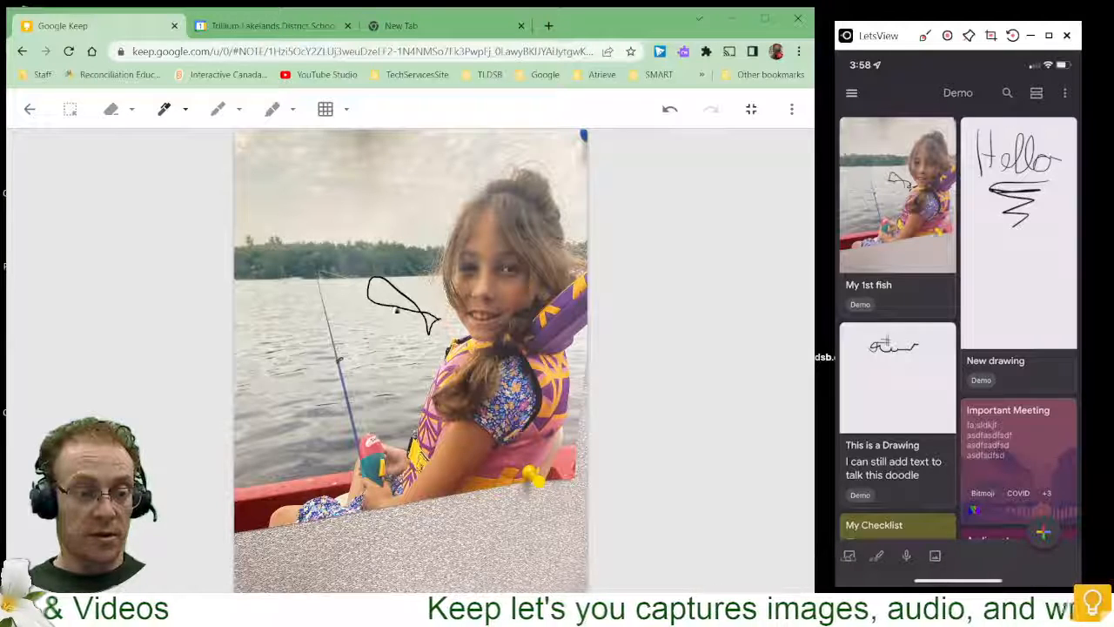
- Add an eye dot to the fish drawing, then leave the drawing editor and close the photo note
{"action": "left_click", "coordinate": [380, 284]}
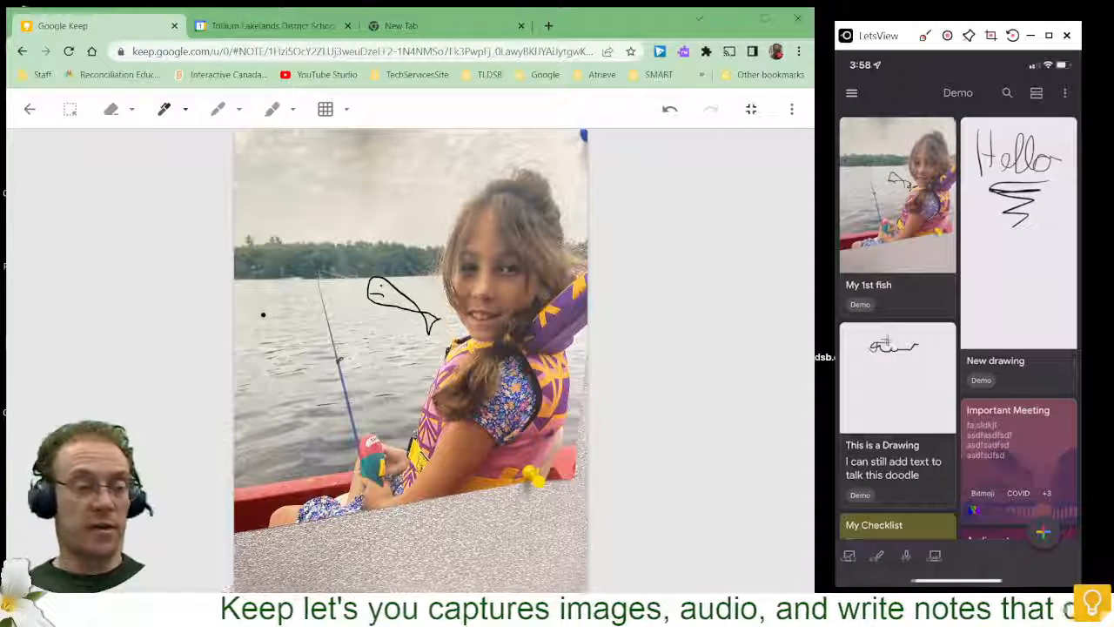
{"action": "left_click", "coordinate": [28, 111]}
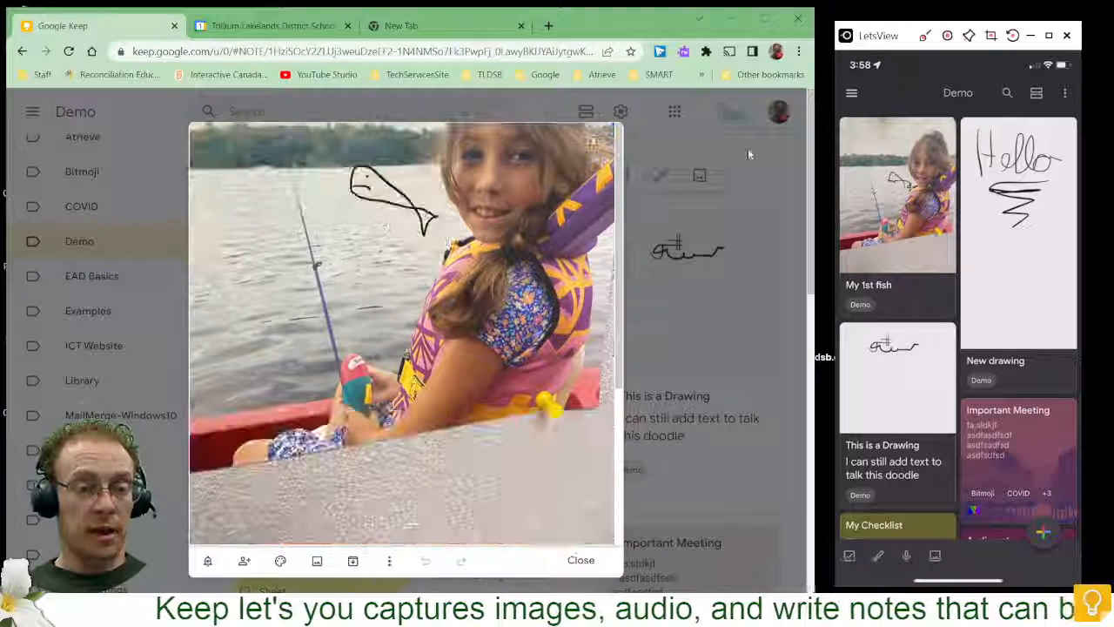
{"action": "left_click", "coordinate": [583, 564]}
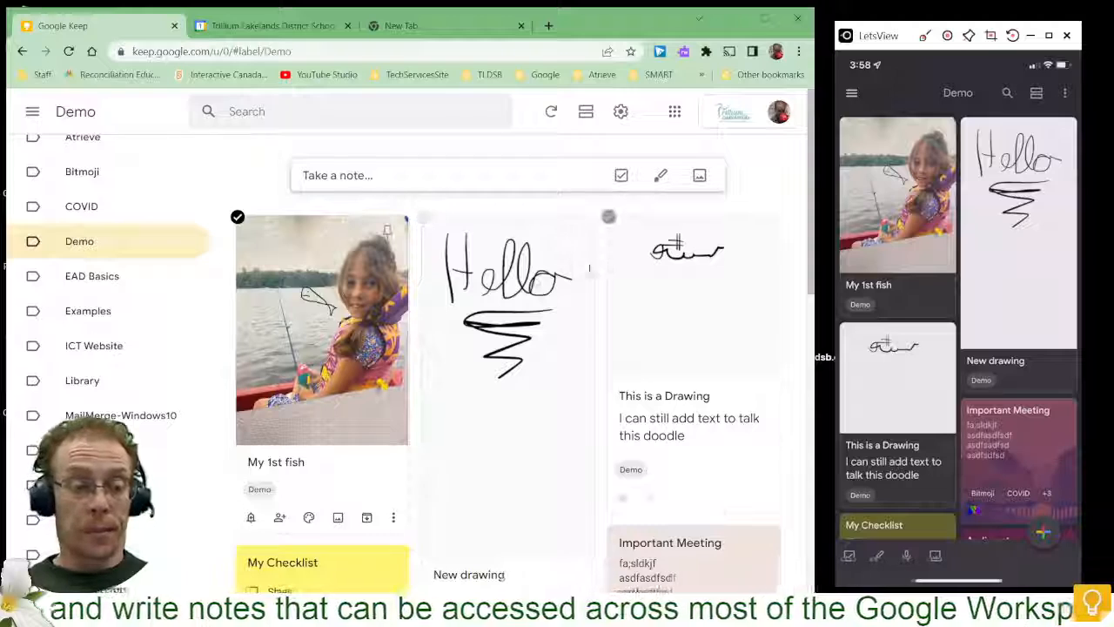
- Reopen the My 1st fish note to review the annotated photo and title, and close it
{"action": "left_click", "coordinate": [317, 309]}
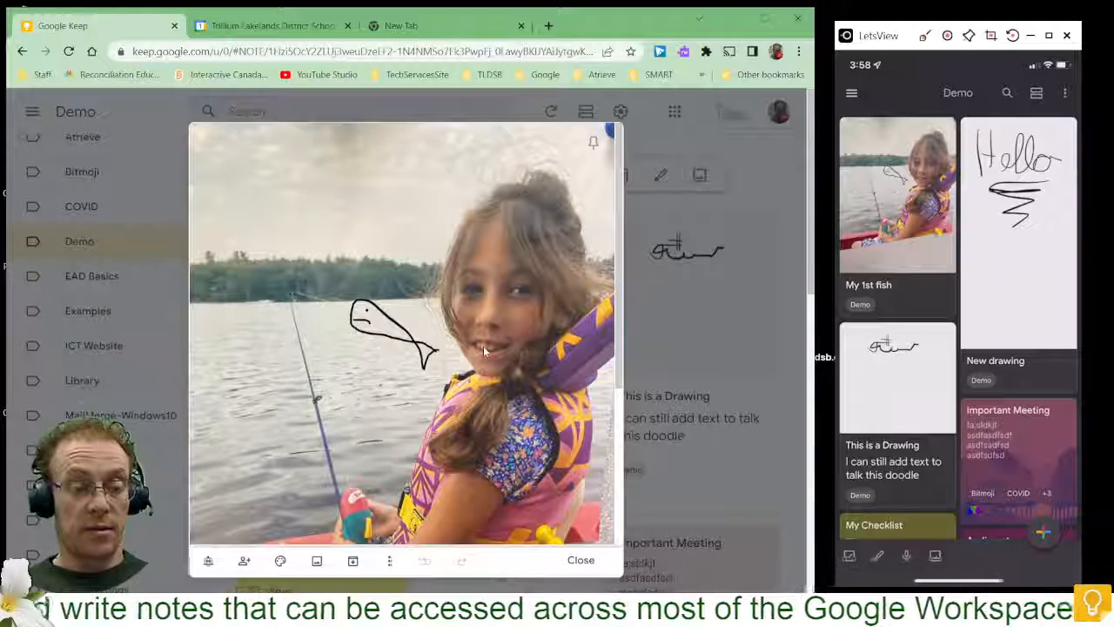
{"action": "scroll", "coordinate": [483, 345], "scroll_direction": "down", "scroll_amount": 3}
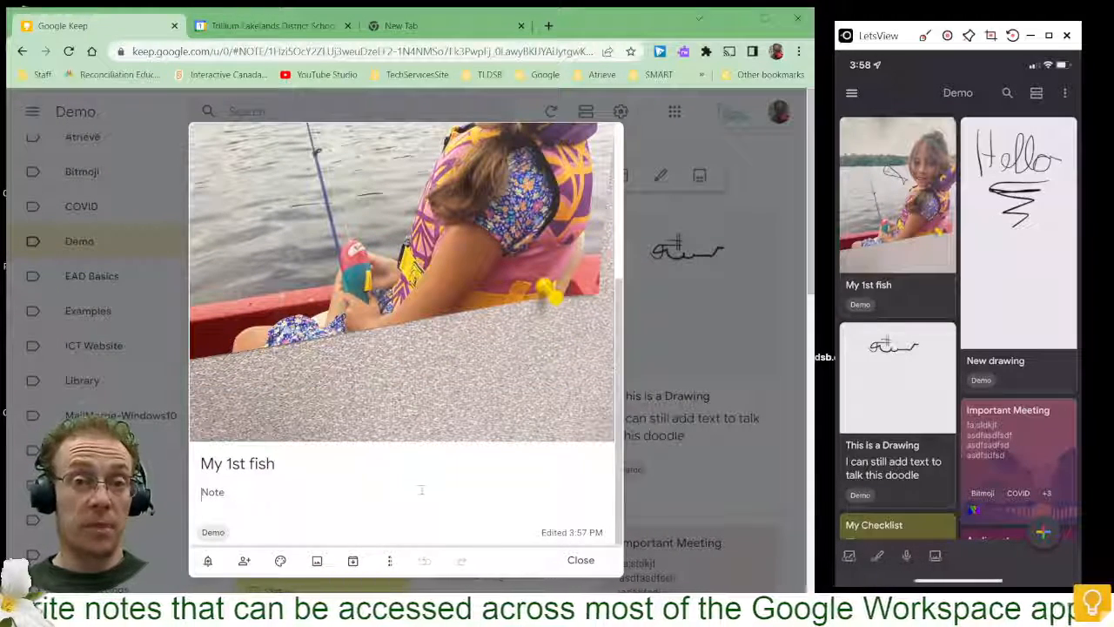
{"action": "left_click", "coordinate": [580, 559]}
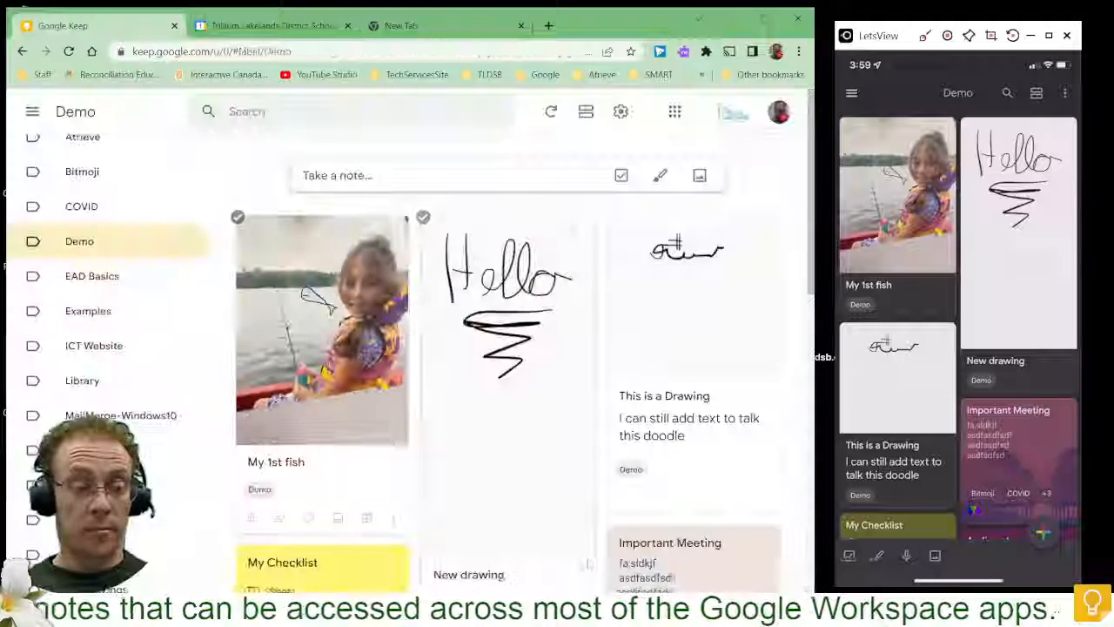